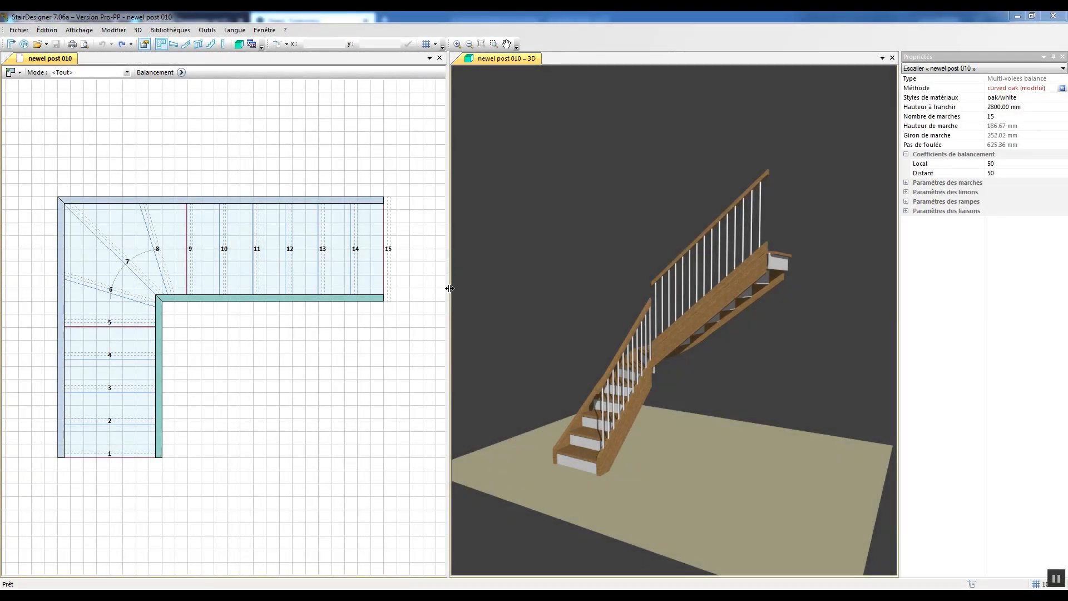
Step: Review the newel post (Poteaux) options offered for a new staircase and cancel without creating one
{"action": "left_click", "coordinate": [11, 44]}
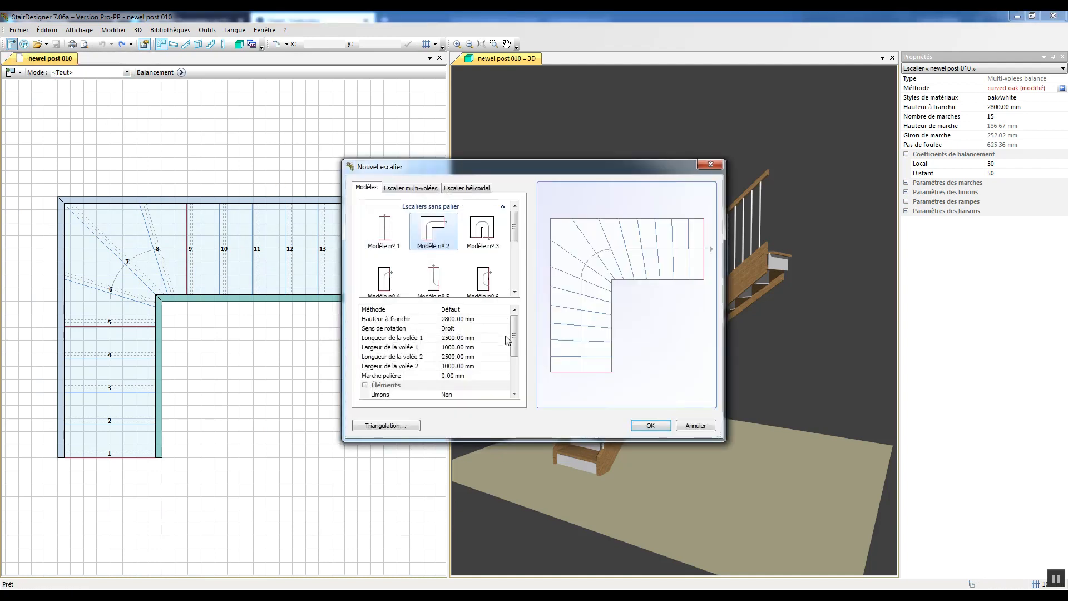
{"action": "left_click_drag", "start_coordinate": [515, 334], "coordinate": [514, 367]}
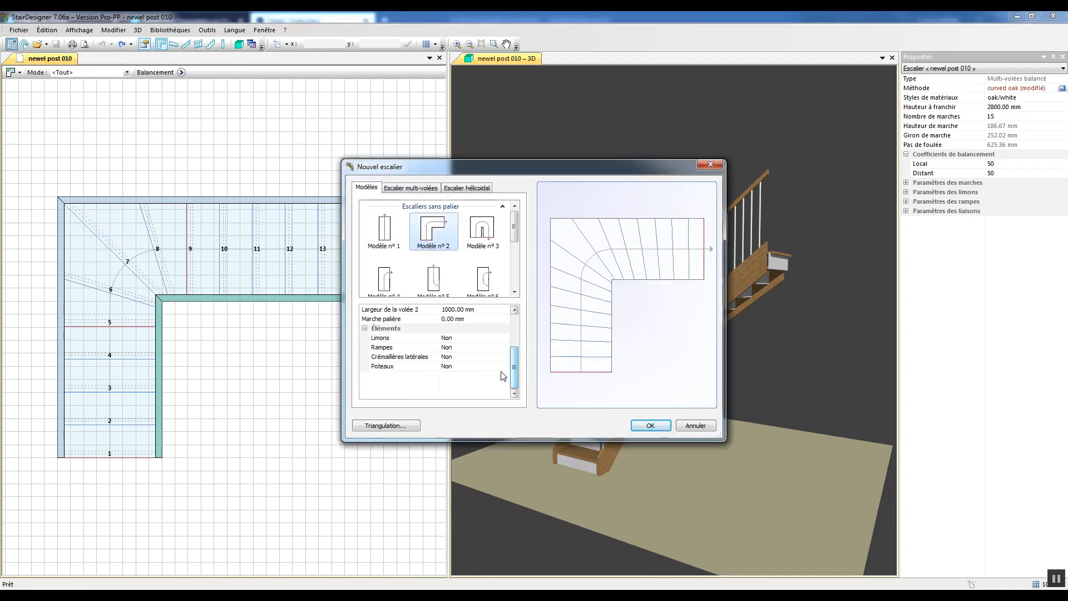
{"action": "left_click", "coordinate": [462, 366]}
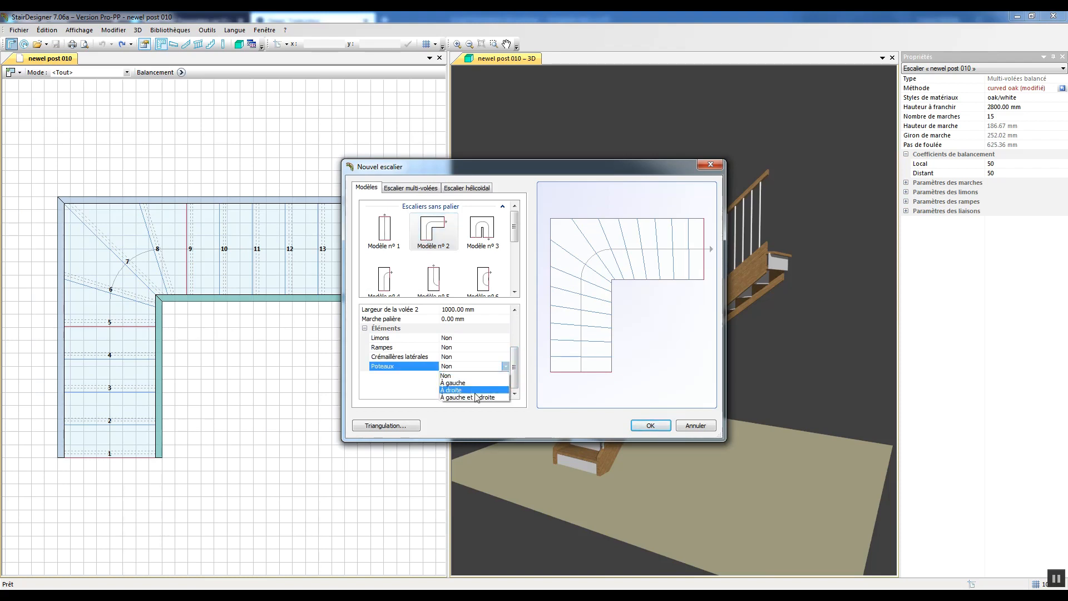
{"action": "left_click", "coordinate": [696, 426]}
{"action": "left_click", "coordinate": [696, 425]}
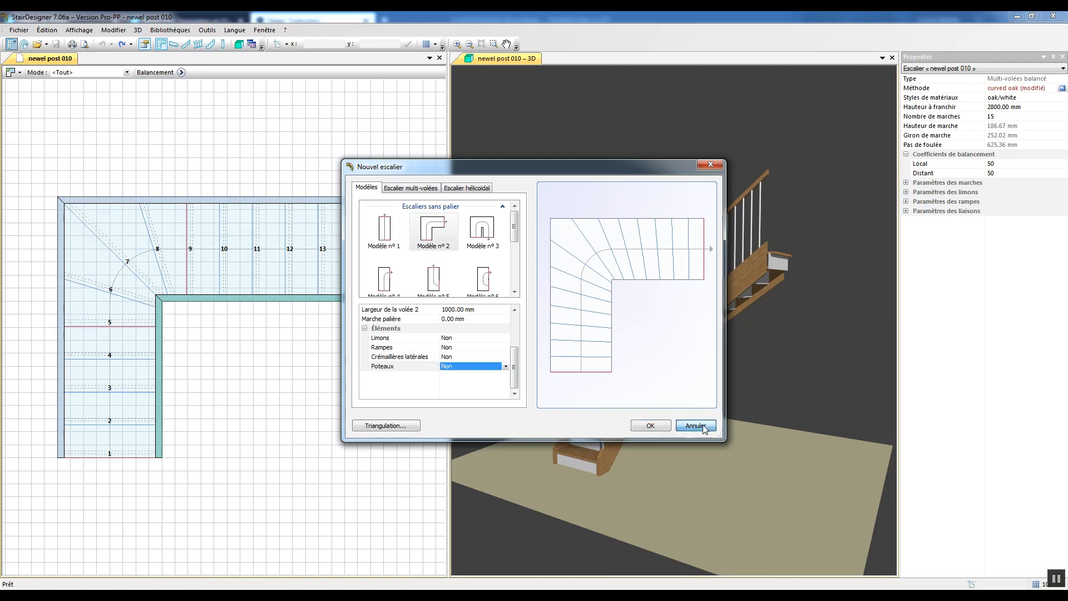
Step: Add a square 90 mm end newel post at the foot of flight 1 on the right-hand side of the stair
{"action": "left_click", "coordinate": [123, 31]}
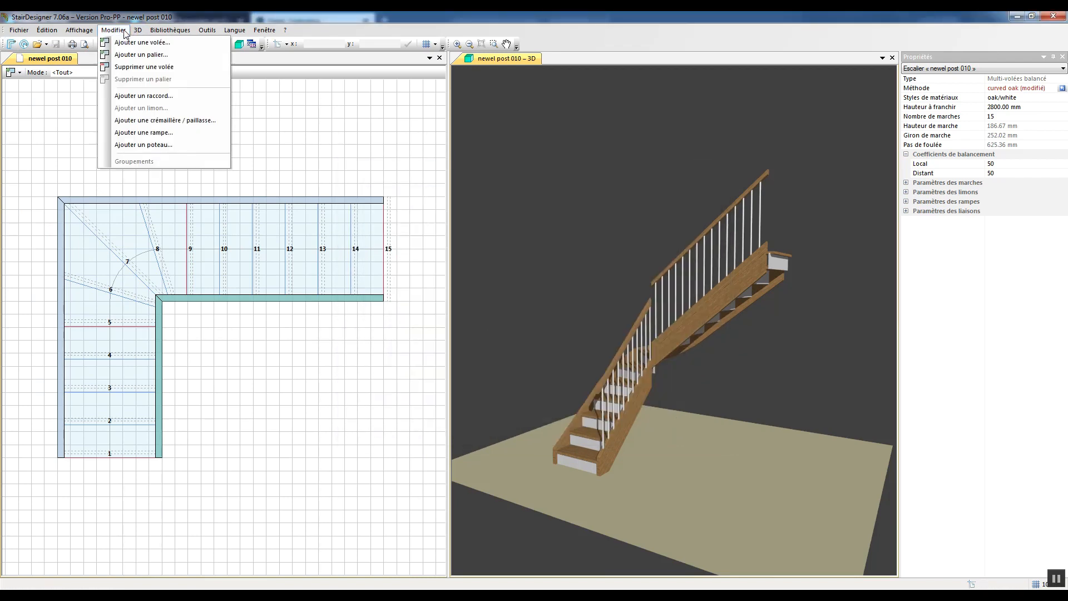
{"action": "left_click", "coordinate": [144, 144]}
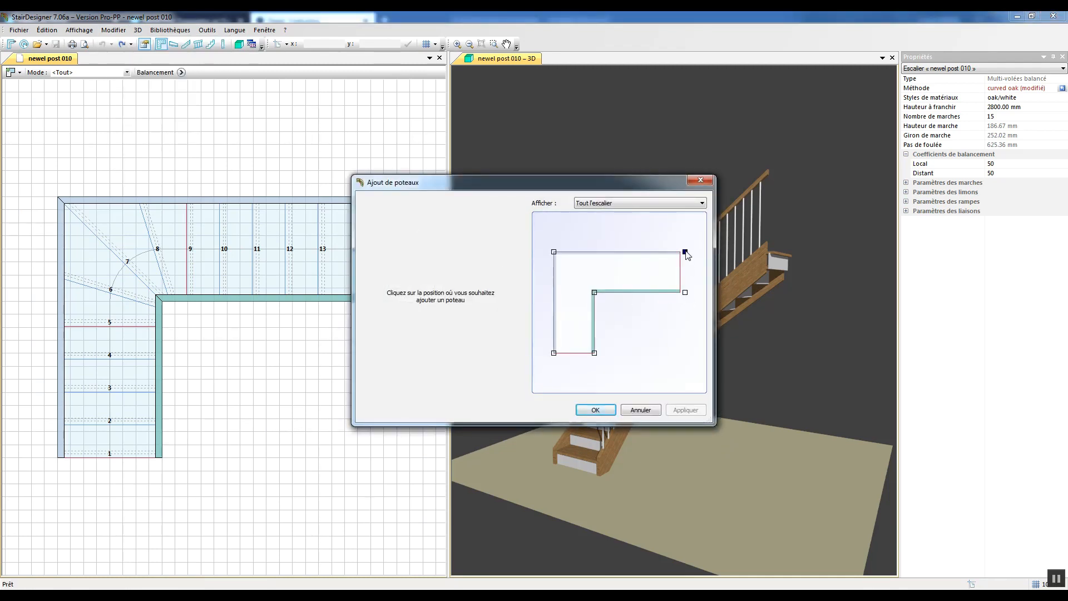
{"action": "mouse_move", "coordinate": [595, 354]}
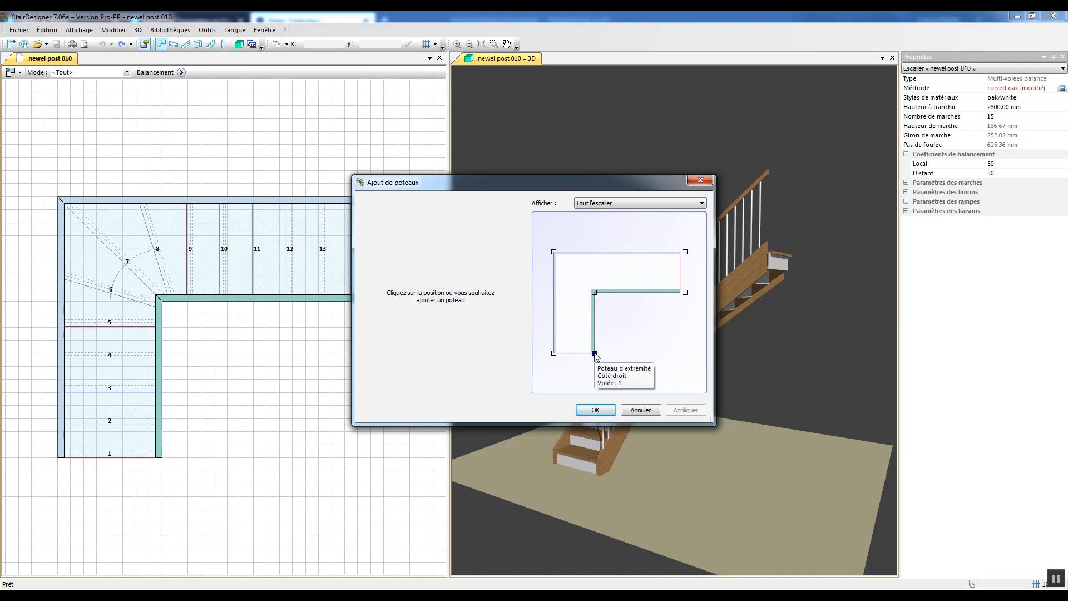
{"action": "left_click", "coordinate": [595, 353]}
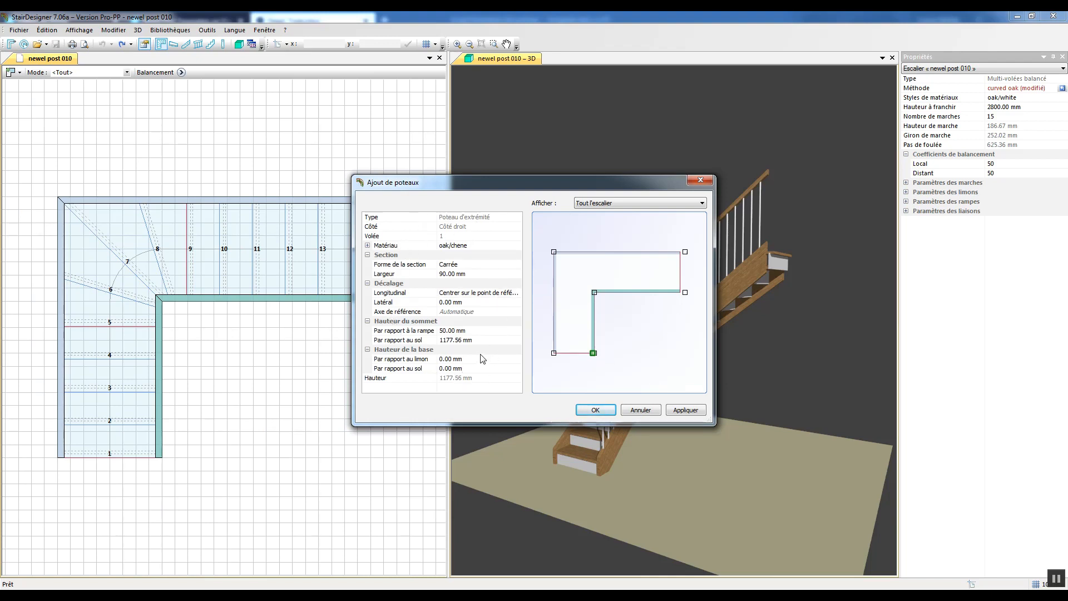
{"action": "left_click", "coordinate": [691, 410]}
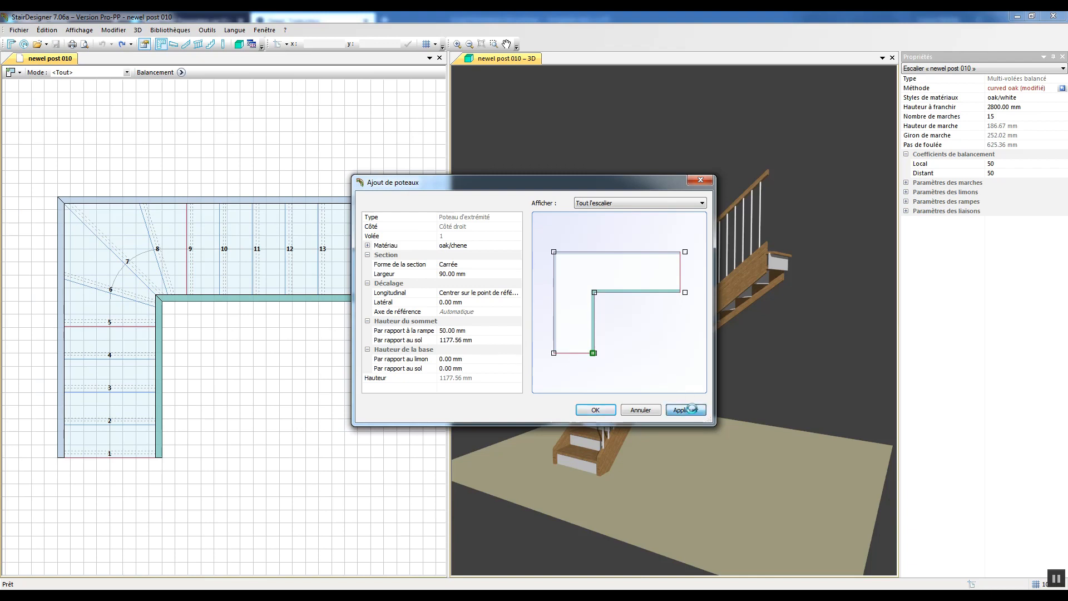
Step: Add square 90 mm newel posts at the inner corner between flights 1 and 2 and at the right-side upper end of flight 2
{"action": "left_click", "coordinate": [595, 294]}
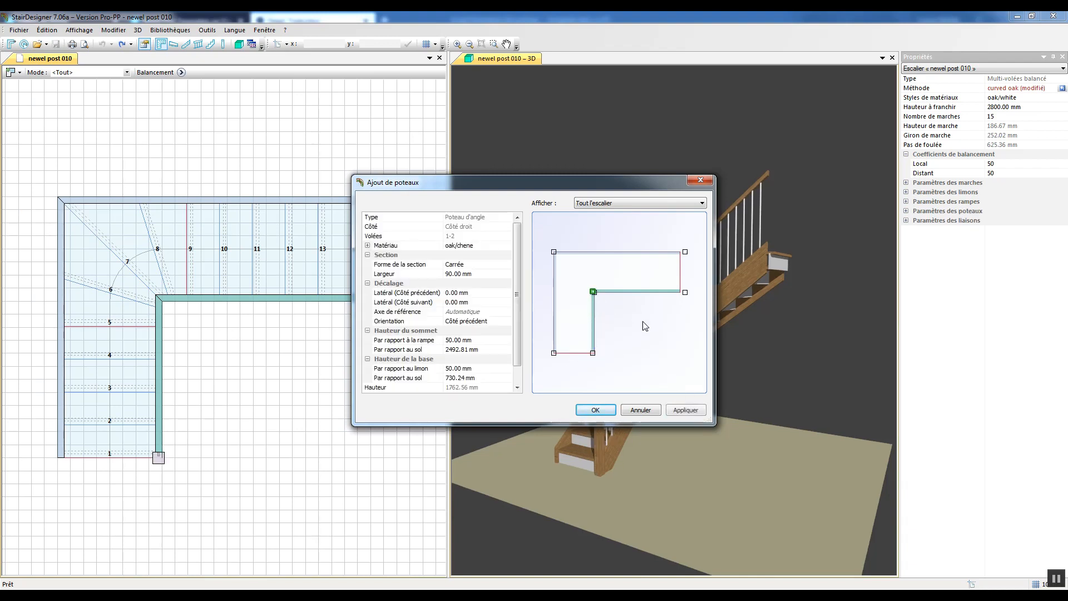
{"action": "left_click", "coordinate": [691, 411]}
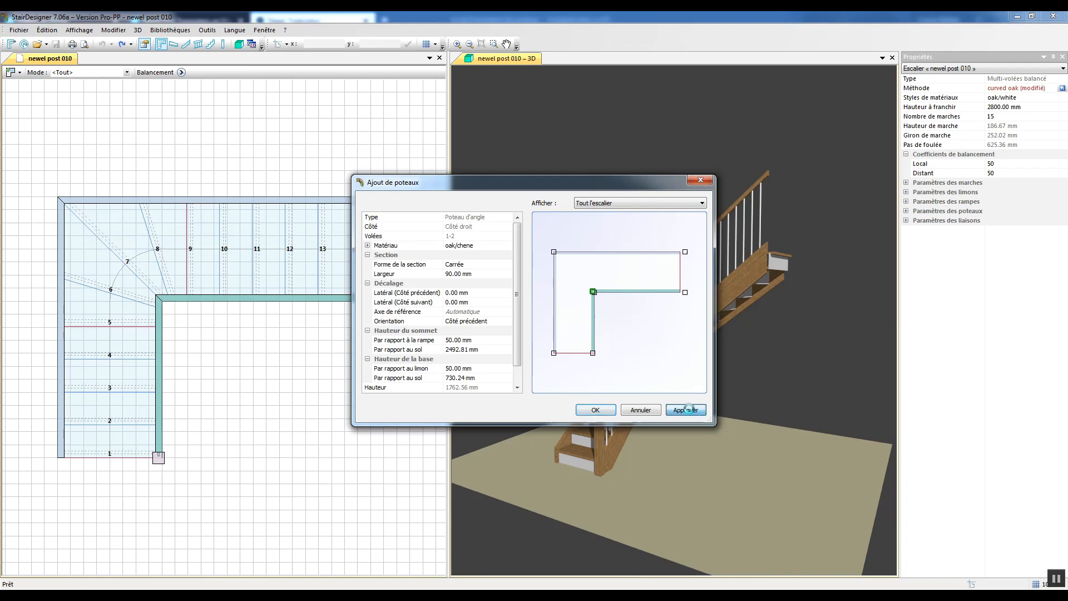
{"action": "left_click", "coordinate": [684, 293]}
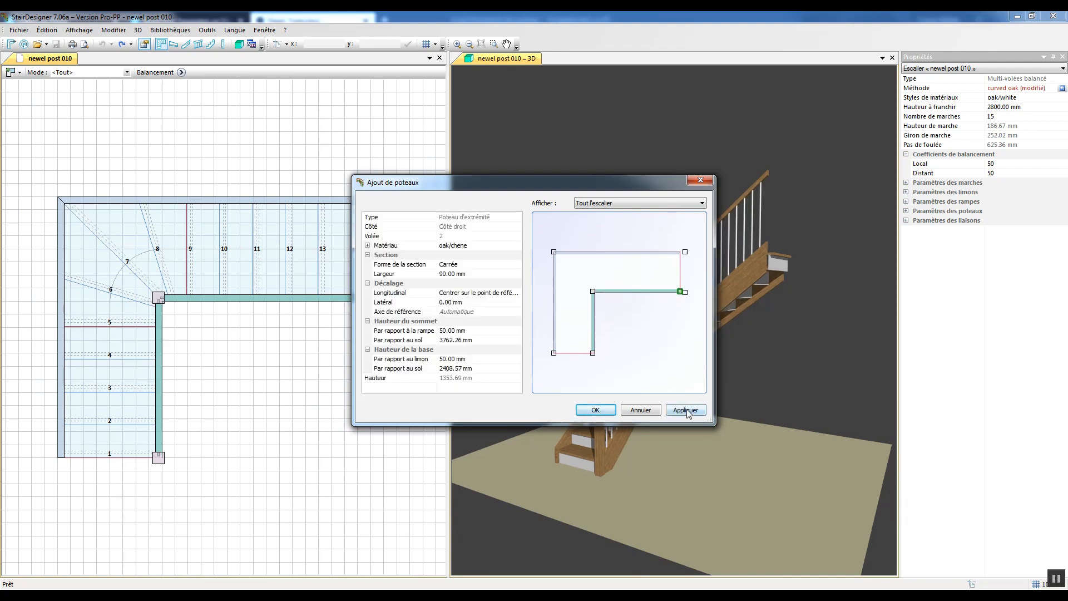
{"action": "left_click", "coordinate": [686, 410]}
{"action": "left_click", "coordinate": [640, 410]}
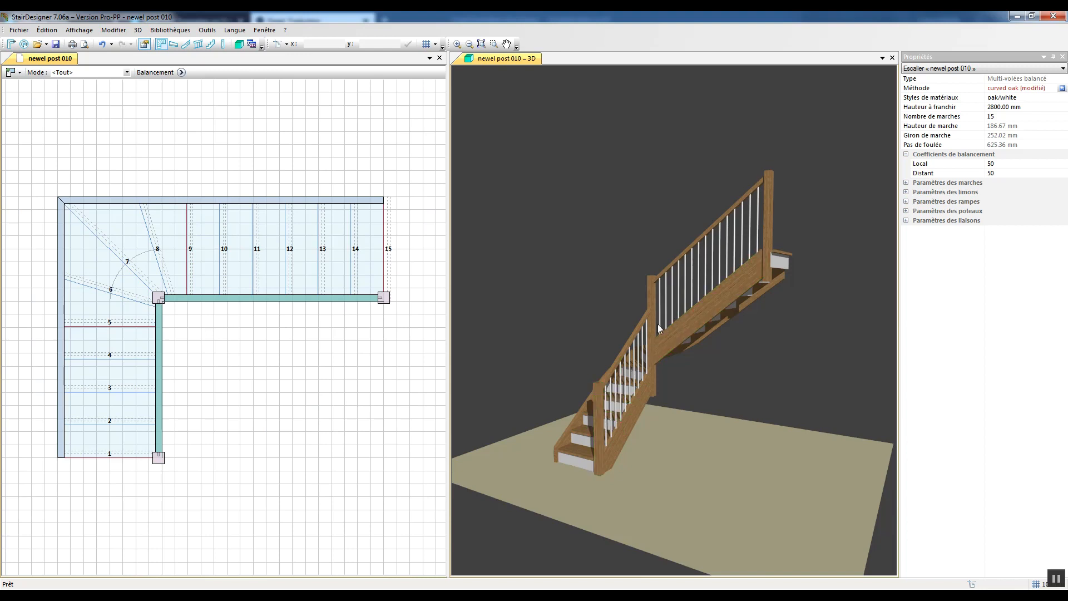
Step: Select the newel post at the foot of the stair and review its section shape options, keeping Carrée
{"action": "scroll", "coordinate": [219, 417], "scroll_direction": "up", "scroll_amount": 3}
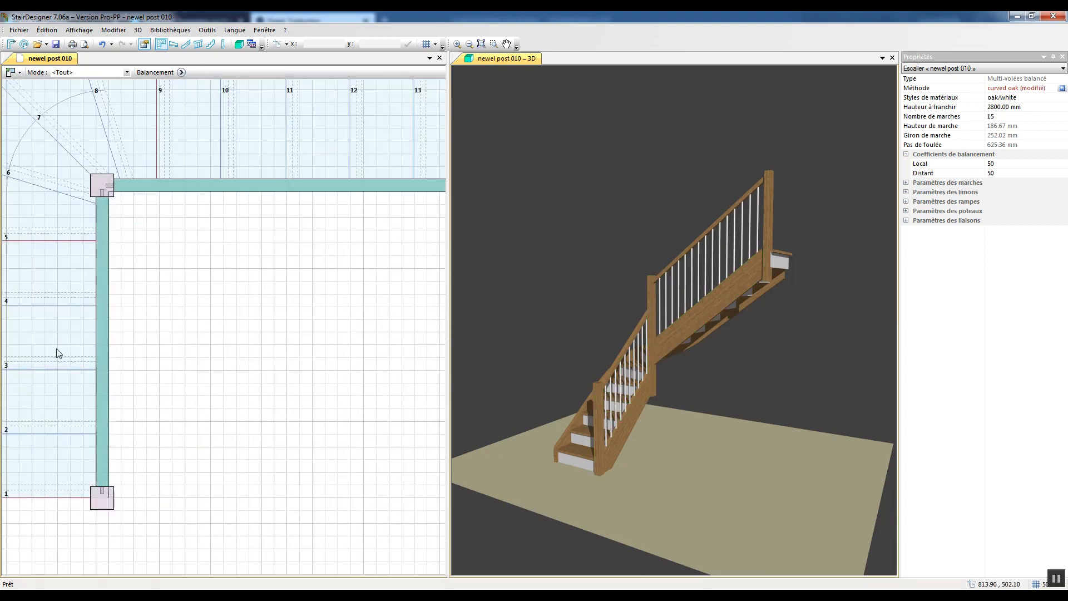
{"action": "middle_click_drag", "start_coordinate": [59, 349], "coordinate": [177, 275]}
{"action": "left_click", "coordinate": [219, 423]}
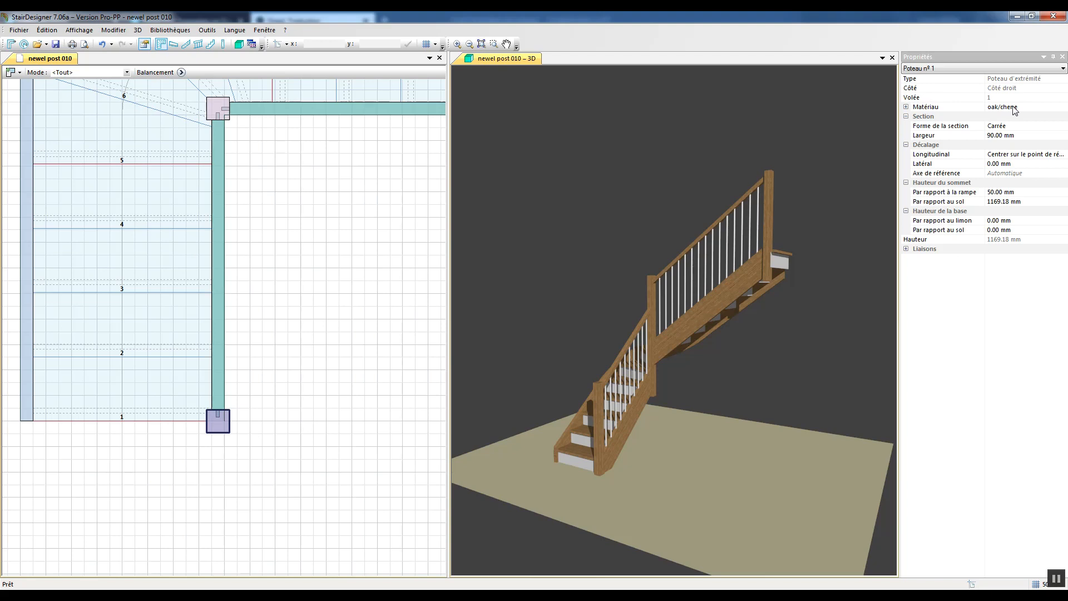
{"action": "left_click", "coordinate": [1016, 126]}
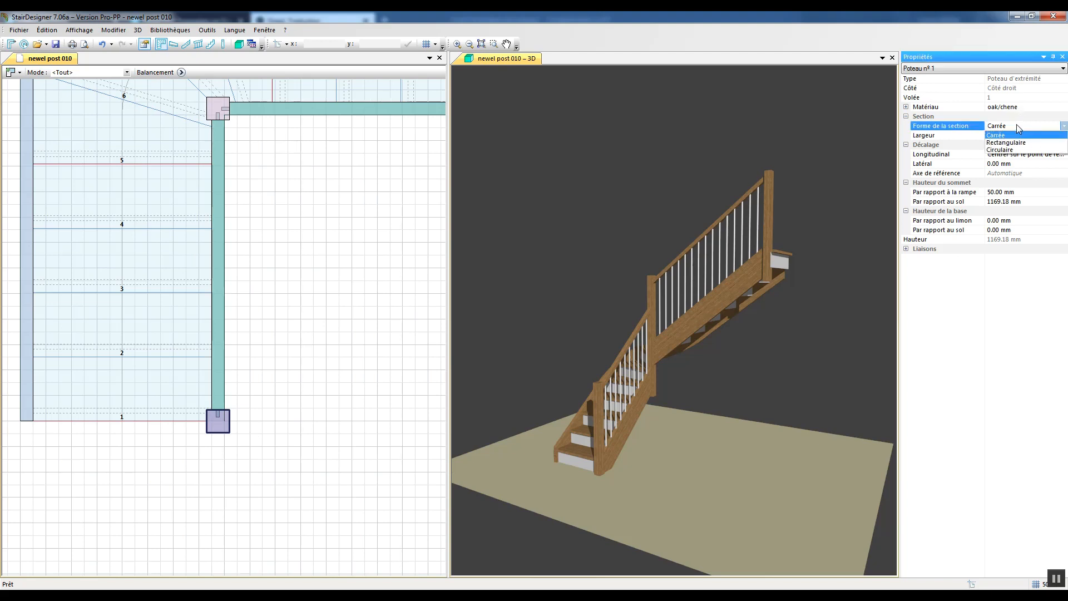
{"action": "left_click", "coordinate": [1016, 128]}
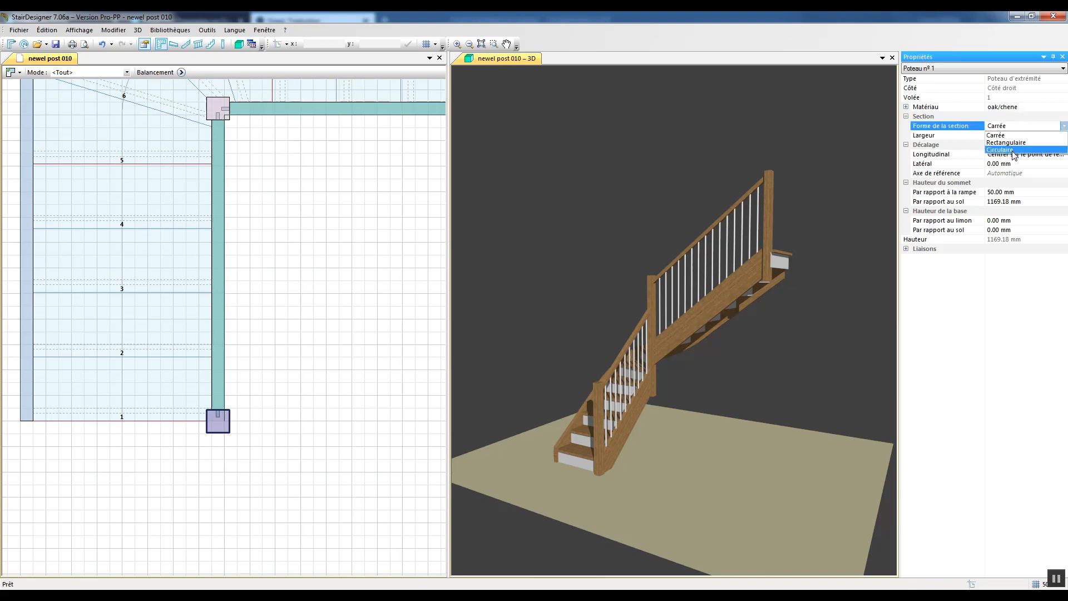
{"action": "left_click", "coordinate": [1006, 126]}
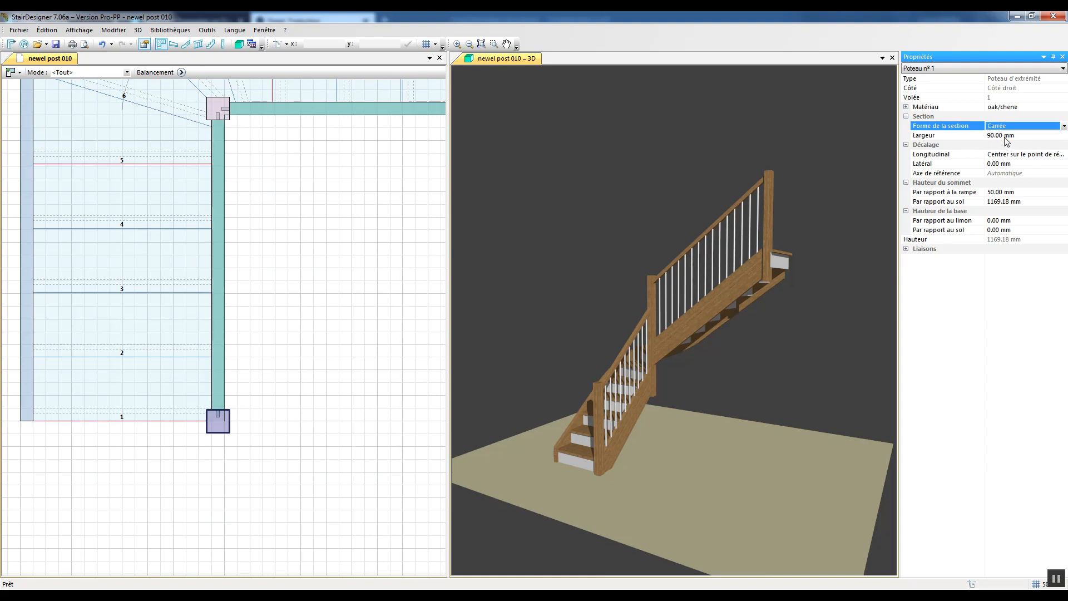
Step: Try the bottom post's longitudinal offset placed in front of the reference point, and behind it
{"action": "left_click", "coordinate": [940, 154]}
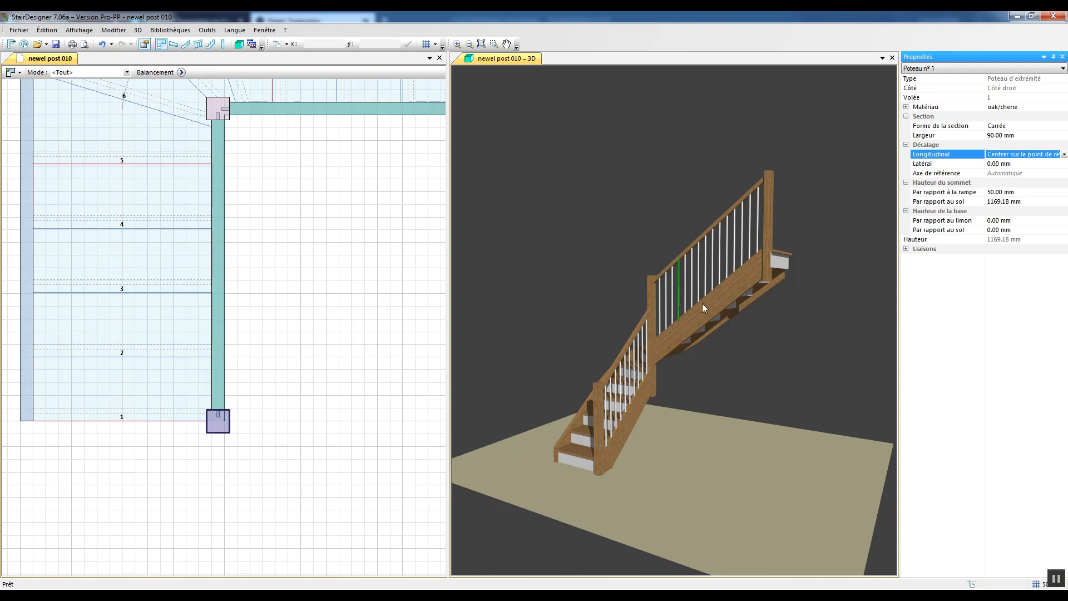
{"action": "left_click", "coordinate": [1020, 155]}
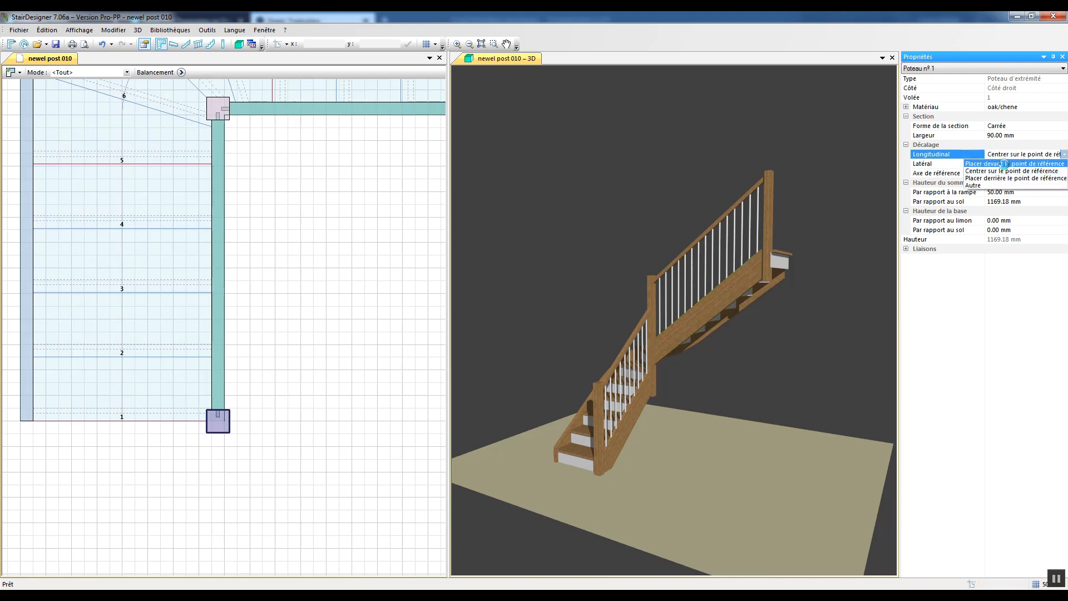
{"action": "left_click", "coordinate": [1002, 164]}
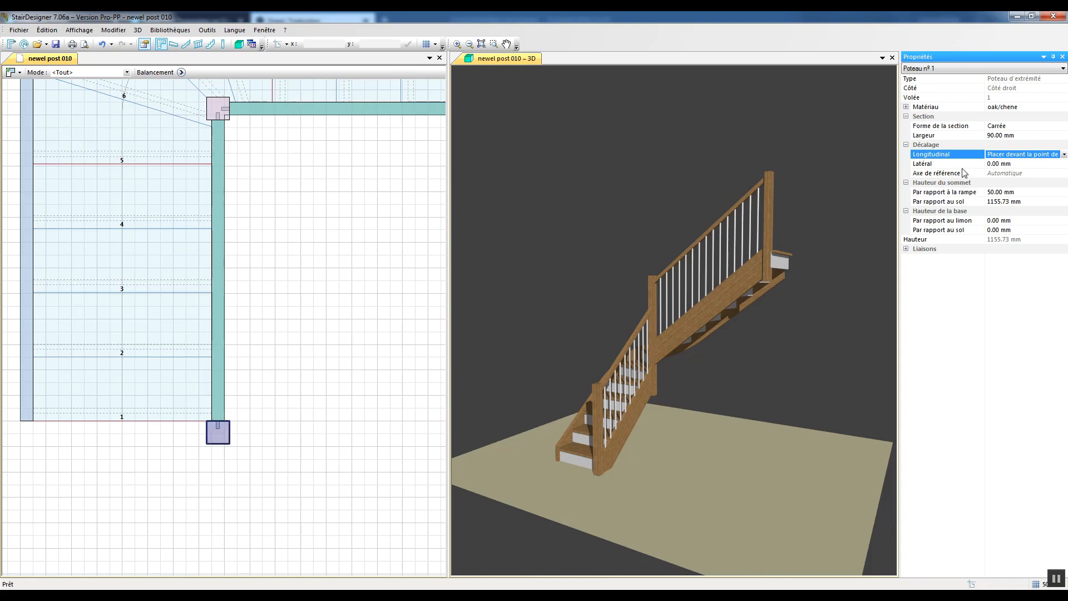
{"action": "left_click", "coordinate": [1005, 154]}
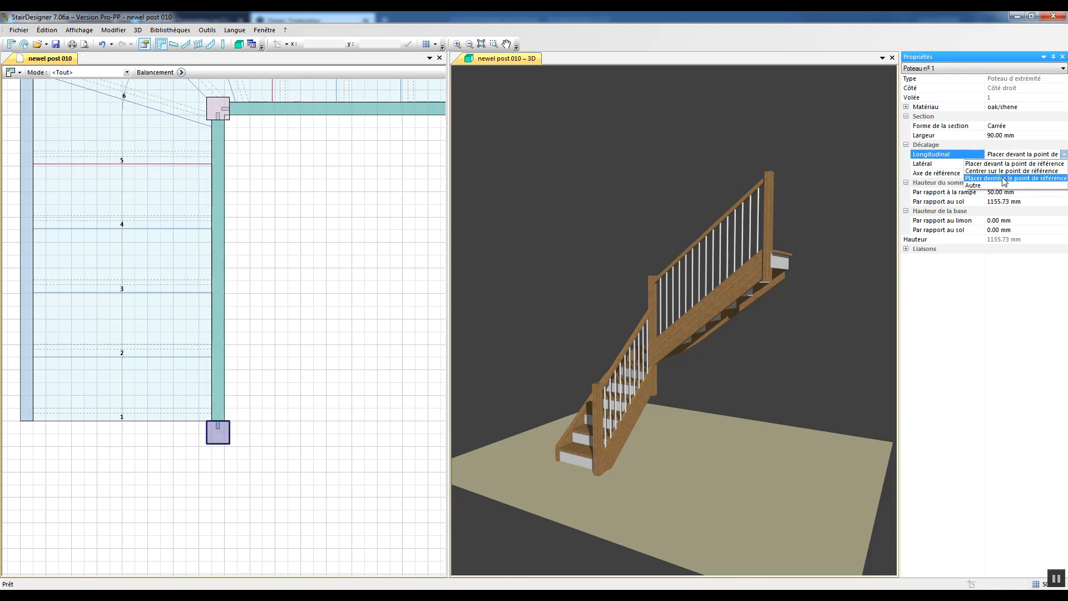
{"action": "left_click", "coordinate": [1004, 178]}
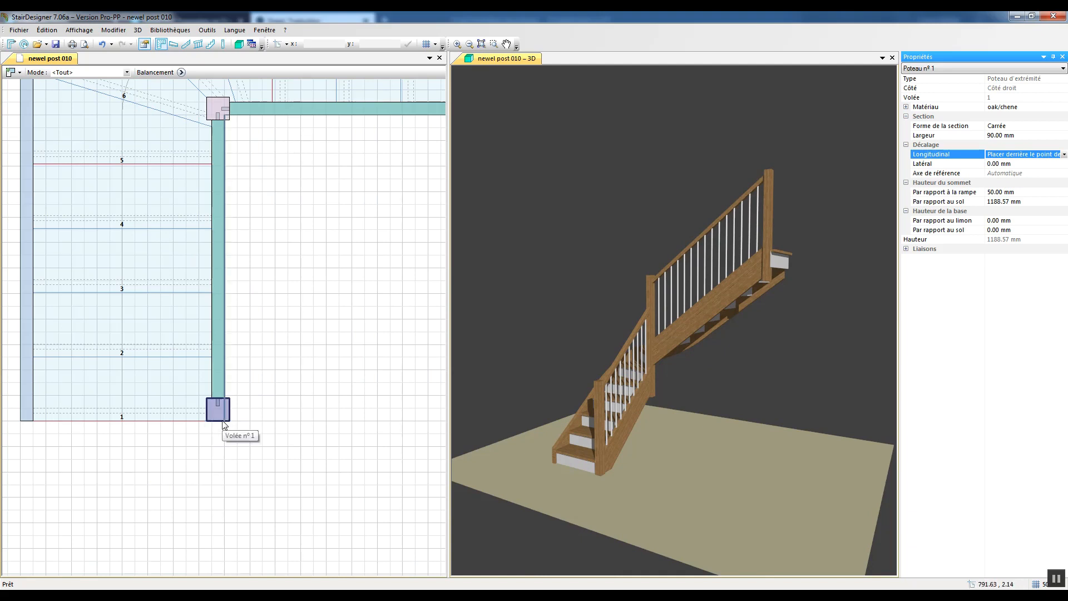
Step: Try the Autre option for the bottom post's longitudinal offset and undo back to centring on the reference point
{"action": "left_click", "coordinate": [1029, 154]}
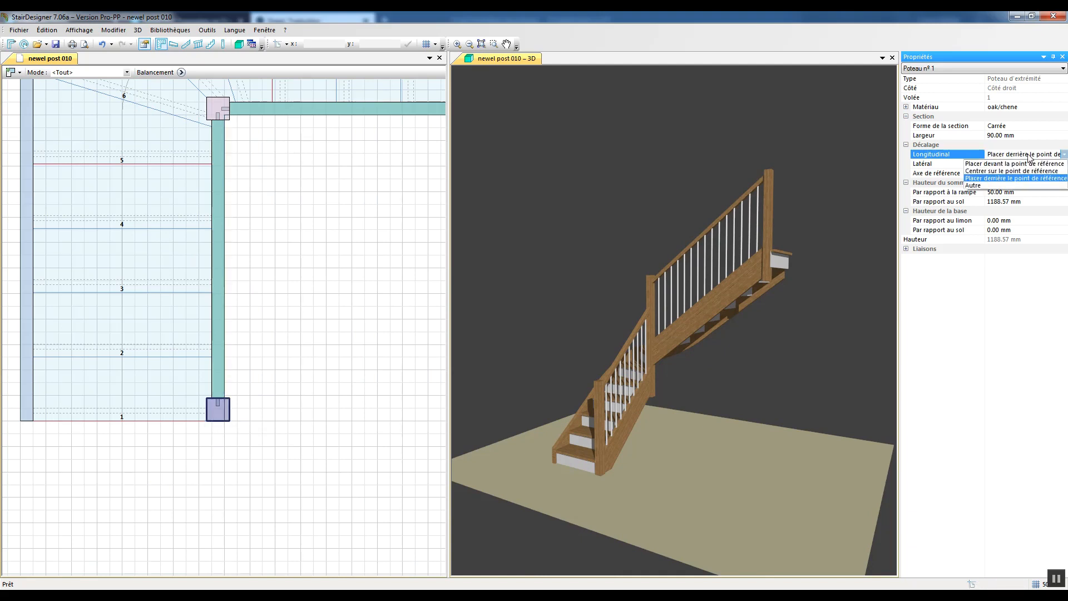
{"action": "left_click", "coordinate": [988, 186]}
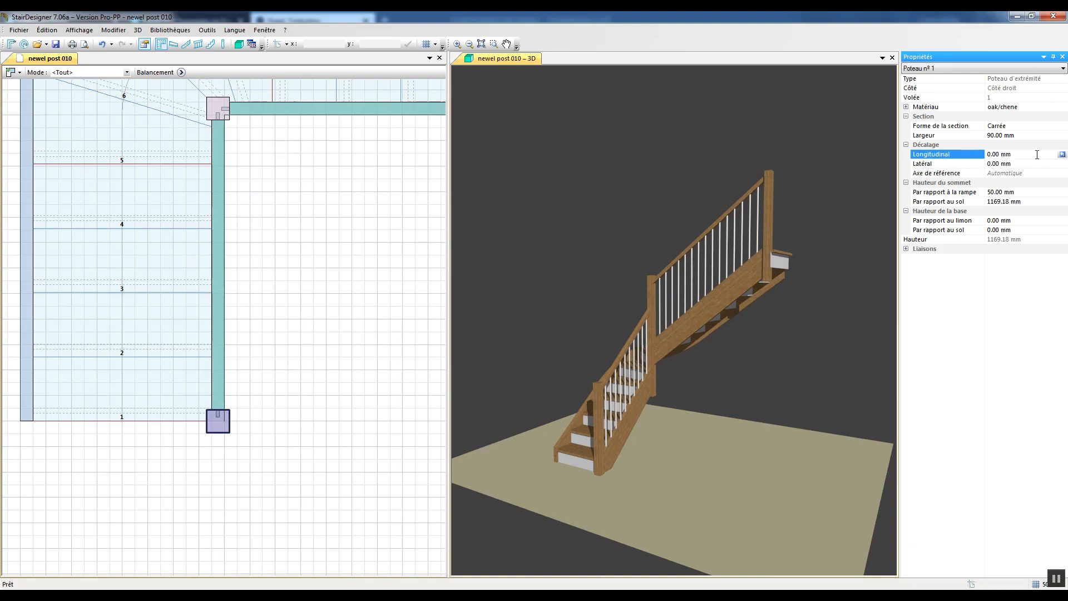
{"action": "left_click", "coordinate": [103, 45]}
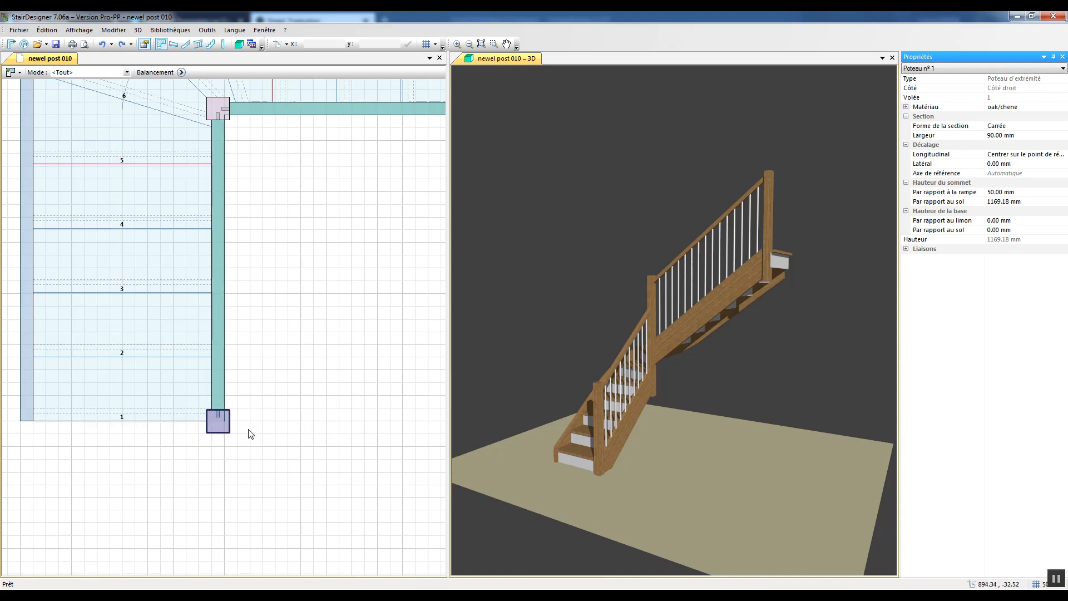
Step: Try lateral offsets of 20 mm and -20 mm on the bottom newel post
{"action": "left_click", "coordinate": [973, 164]}
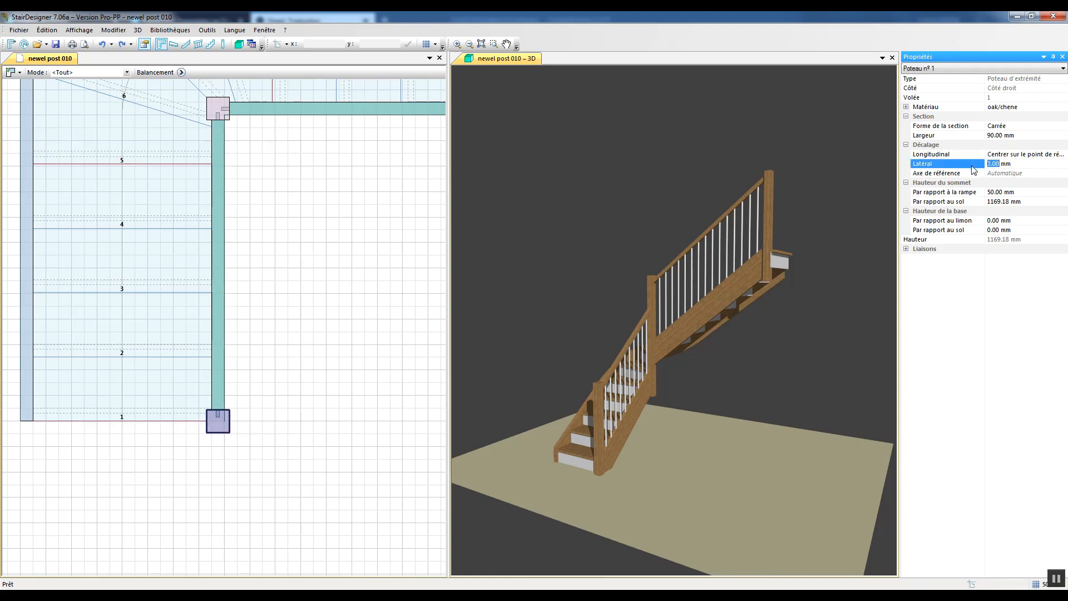
{"action": "type", "text": "20"}
{"action": "key", "text": "Return"}
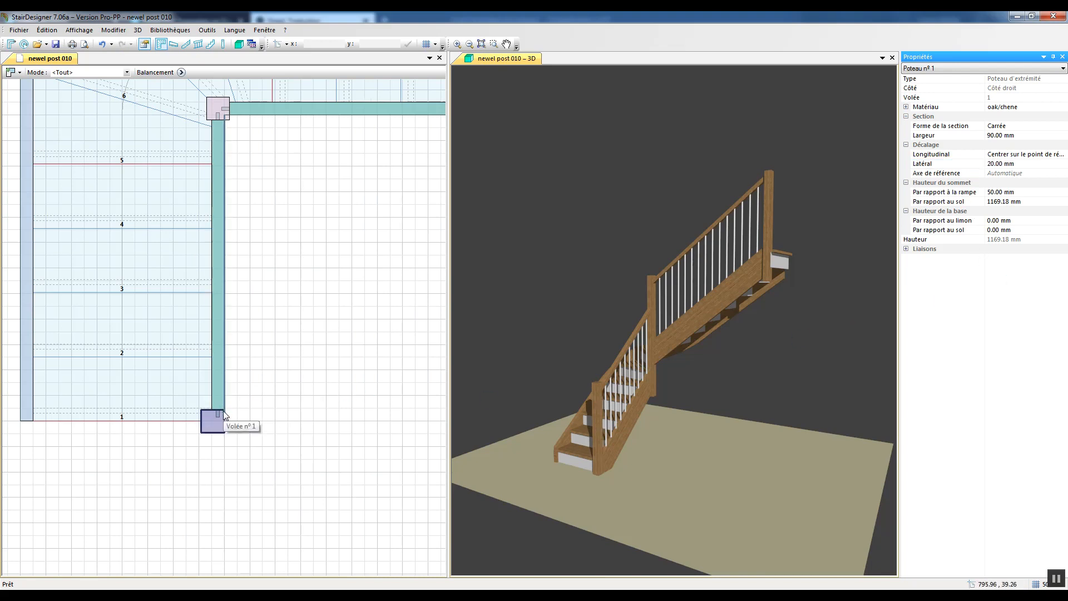
{"action": "left_click", "coordinate": [976, 164]}
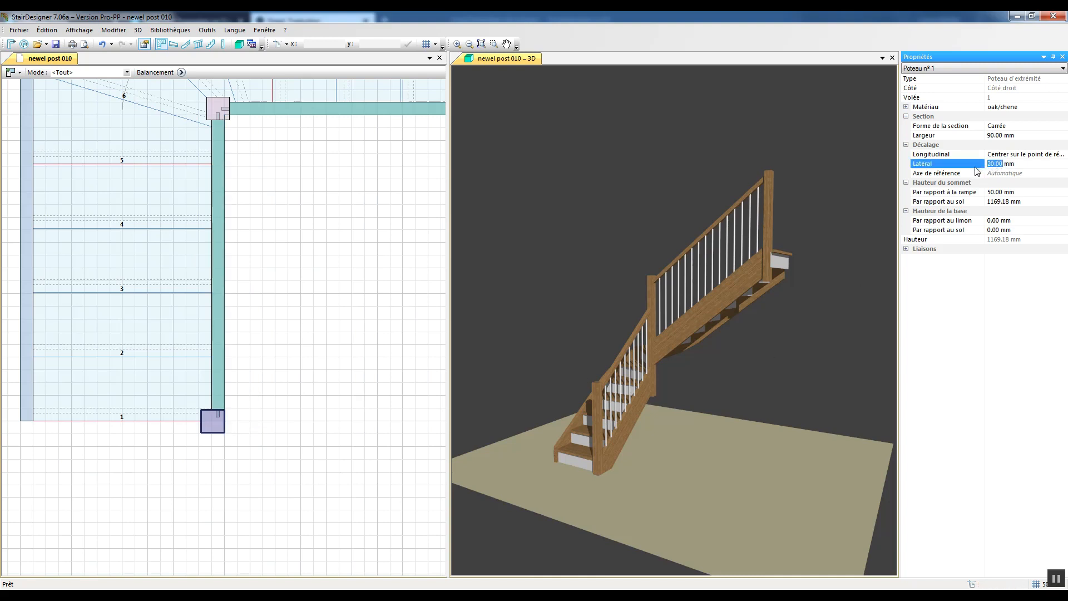
{"action": "type", "text": "-20"}
{"action": "key", "text": "Return"}
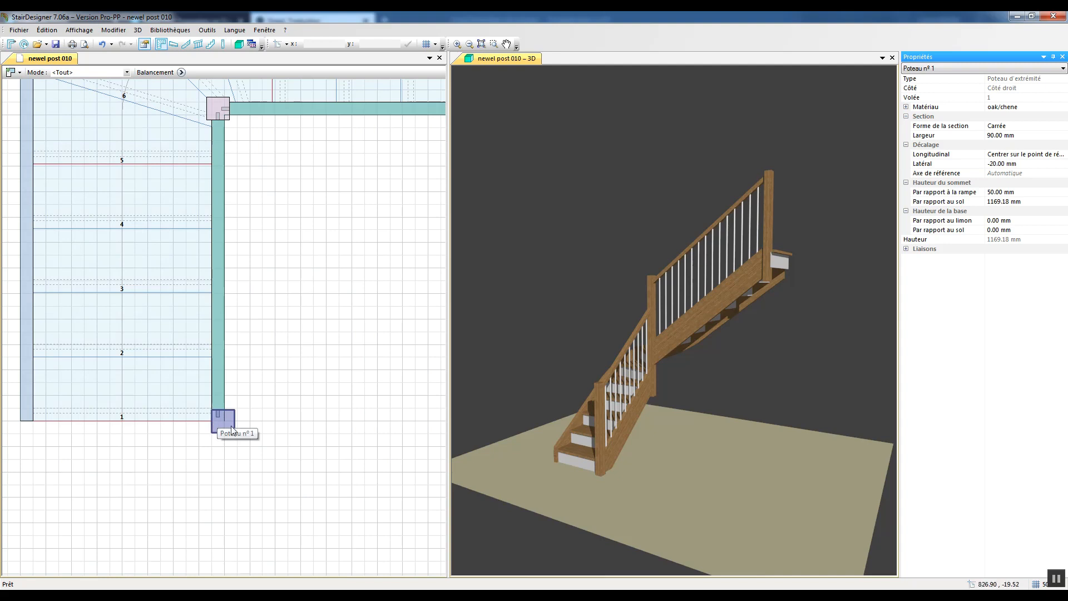
Step: Reset the bottom post's lateral offset to 0 mm and review its reference axis options, keeping Automatique
{"action": "left_click", "coordinate": [979, 166]}
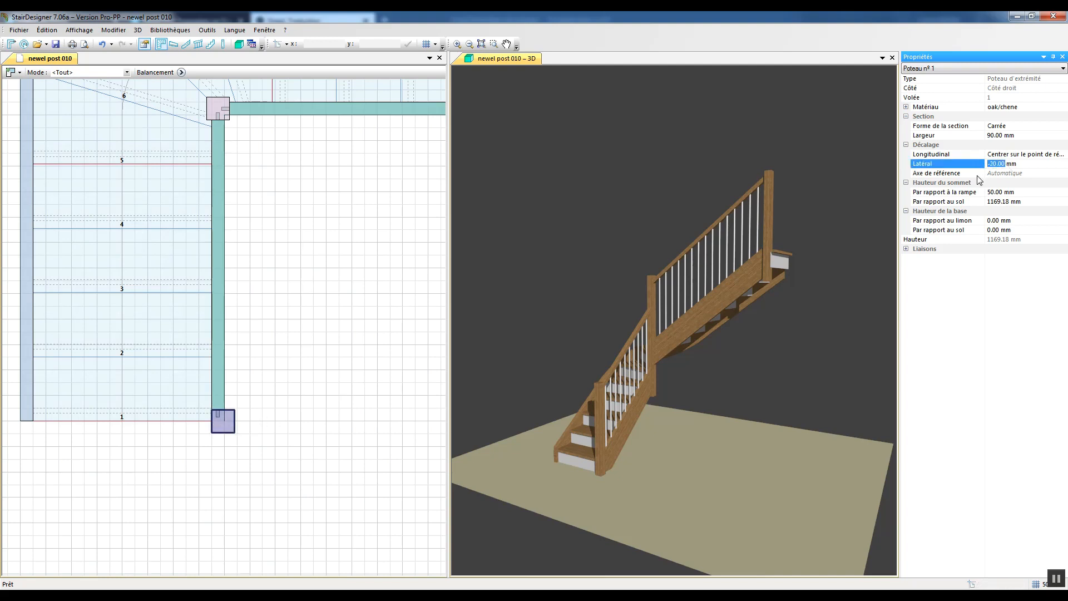
{"action": "type", "text": "0"}
{"action": "key", "text": "Return"}
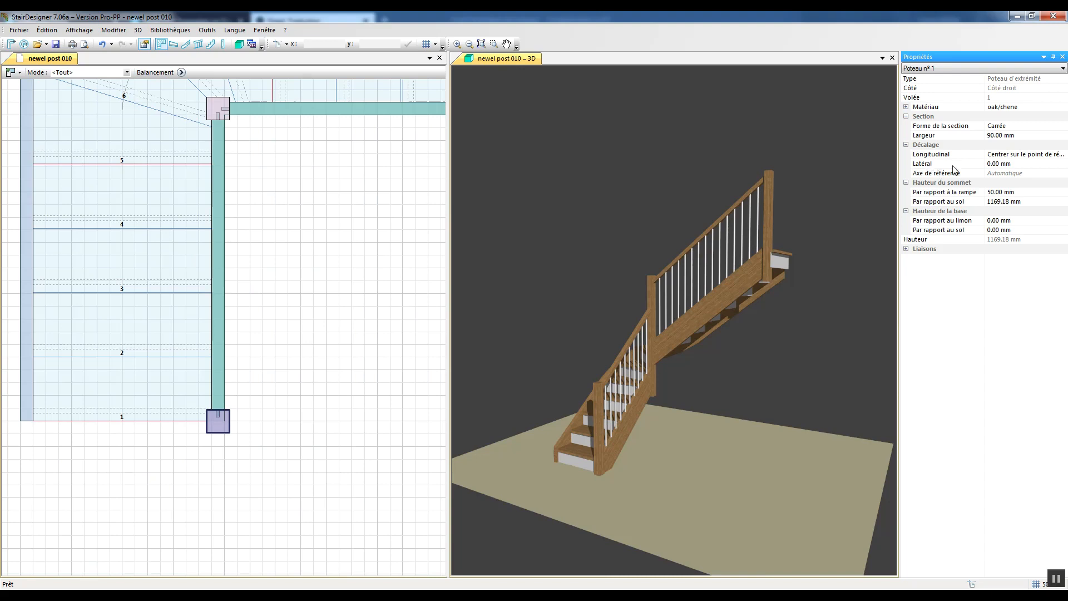
{"action": "left_click", "coordinate": [1022, 175]}
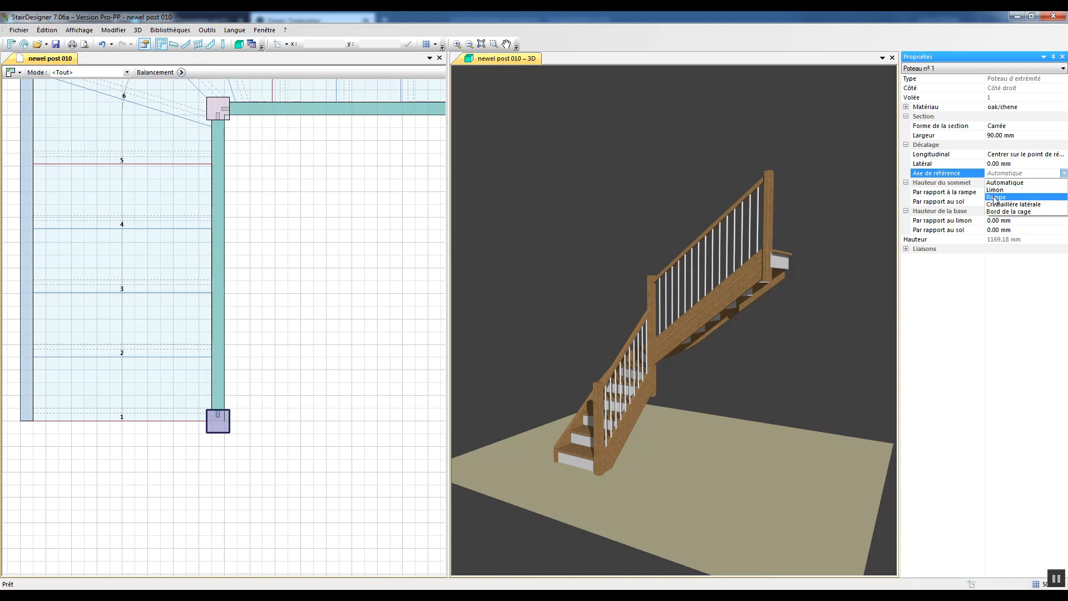
{"action": "left_click", "coordinate": [266, 282]}
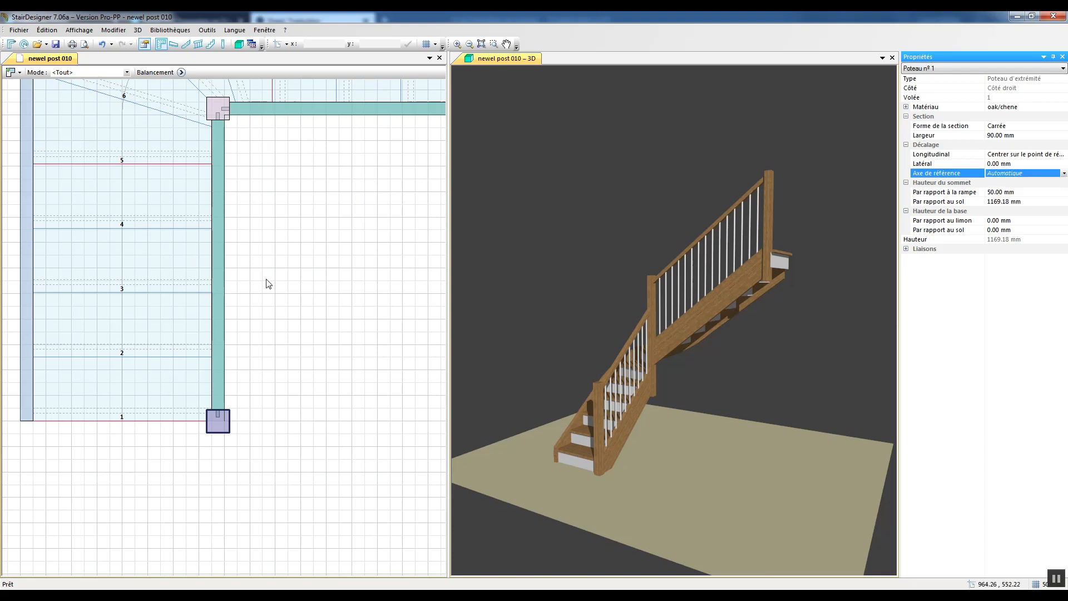
Step: Set the corner newel post's top height to 250 mm relative to the handrail
{"action": "middle_click_drag", "start_coordinate": [154, 204], "coordinate": [148, 319]}
{"action": "scroll", "coordinate": [148, 319], "scroll_direction": "up", "scroll_amount": 1}
{"action": "left_click", "coordinate": [236, 207]}
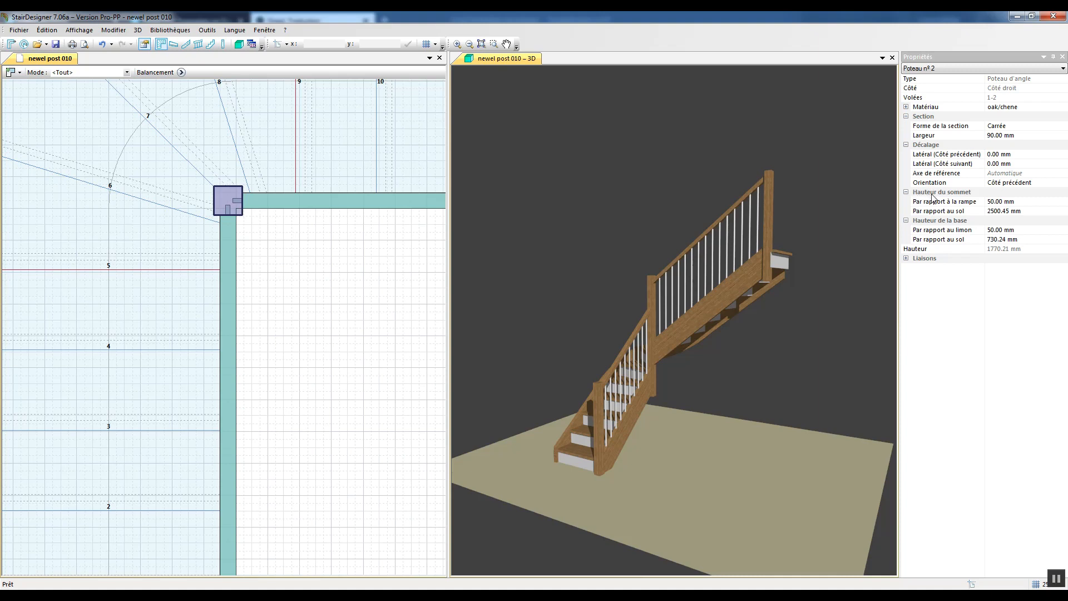
{"action": "left_click", "coordinate": [990, 204]}
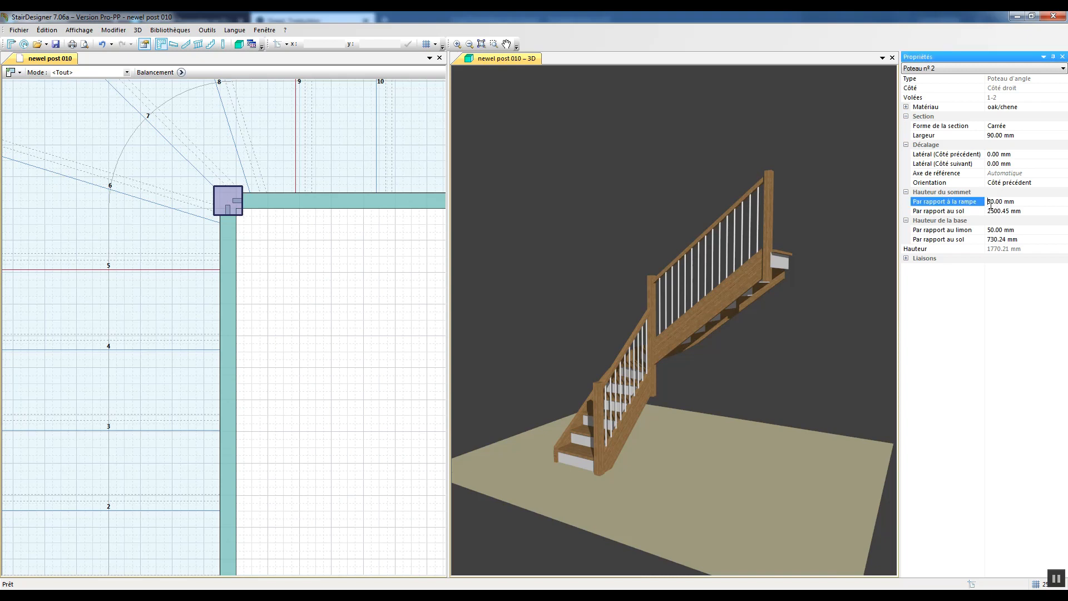
{"action": "type", "text": "2"}
{"action": "key", "text": "Return"}
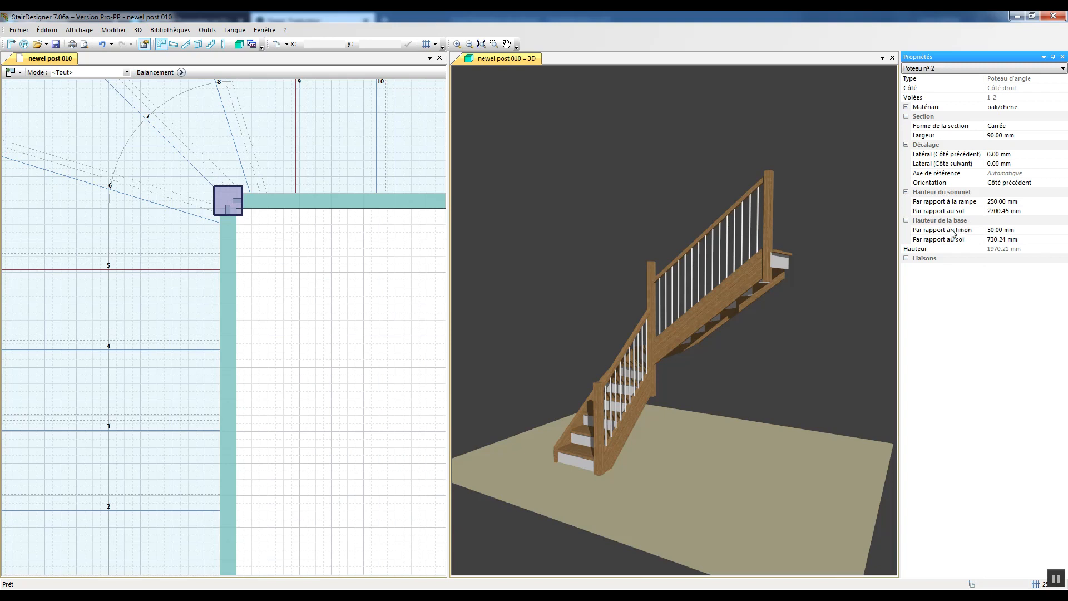
Step: Set the corner newel post's base height to 250 mm relative to the stringer
{"action": "left_click", "coordinate": [988, 229]}
{"action": "type", "text": "2"}
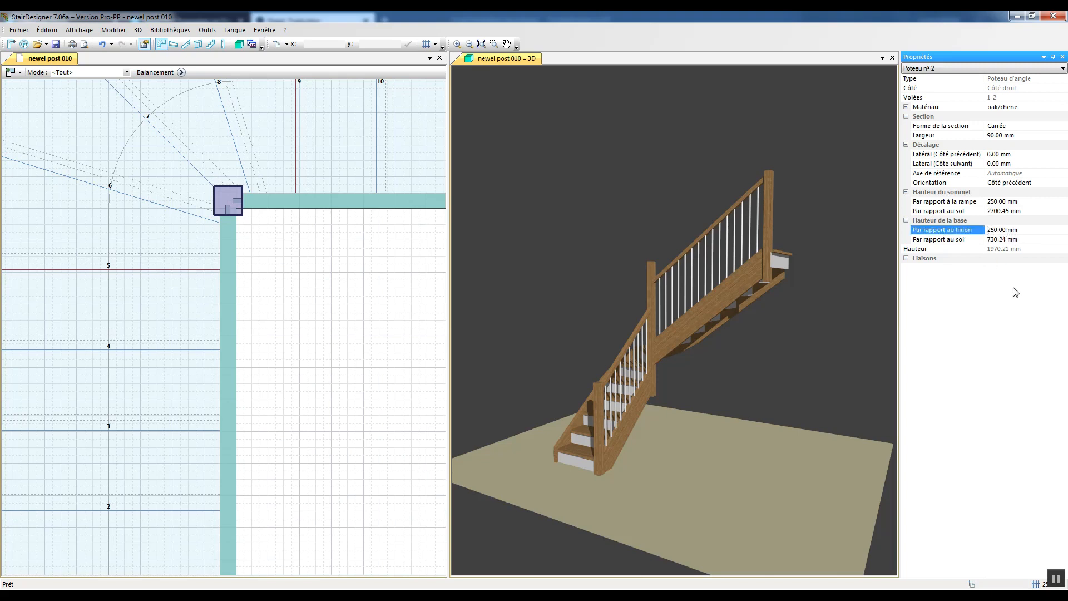
{"action": "left_click", "coordinate": [1013, 288]}
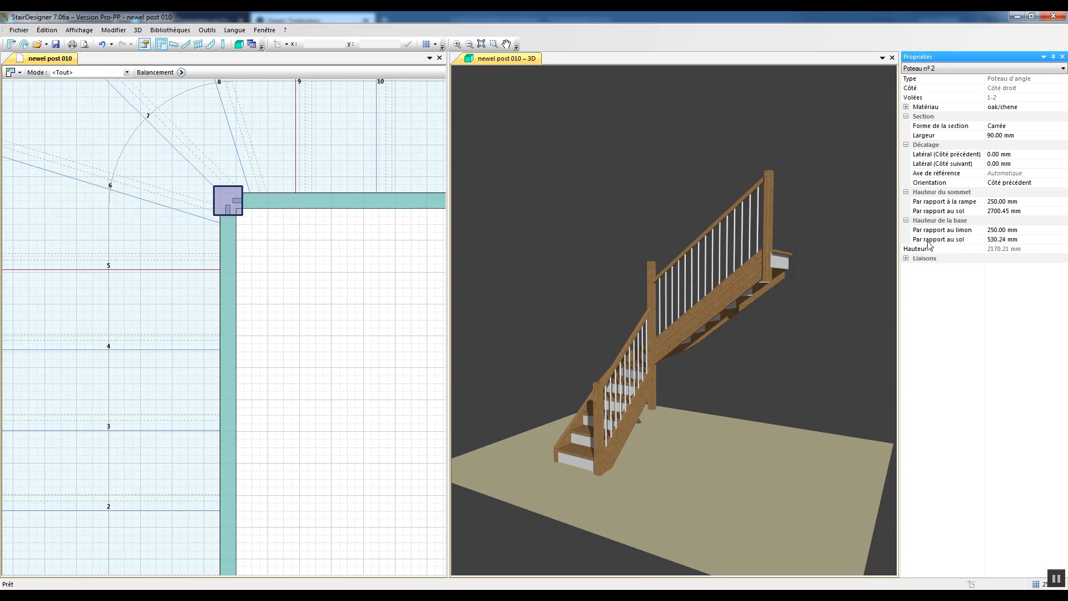
Step: Extend the corner newel post down to the floor by setting its base height relative to the floor to 0 mm
{"action": "left_click", "coordinate": [729, 300]}
{"action": "left_click_drag", "start_coordinate": [779, 339], "coordinate": [753, 310]}
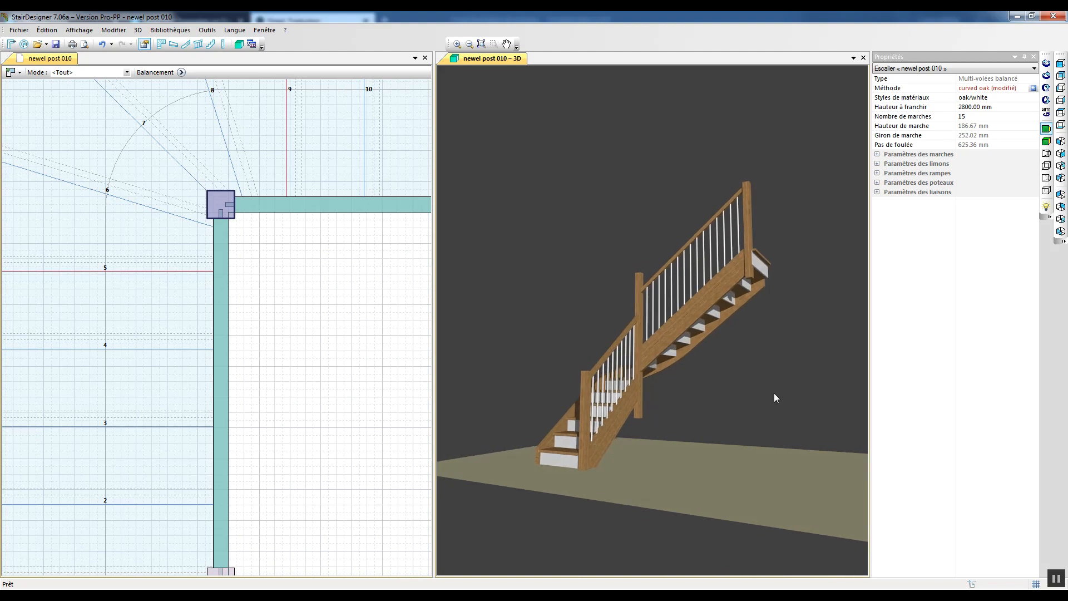
{"action": "left_click", "coordinate": [639, 371]}
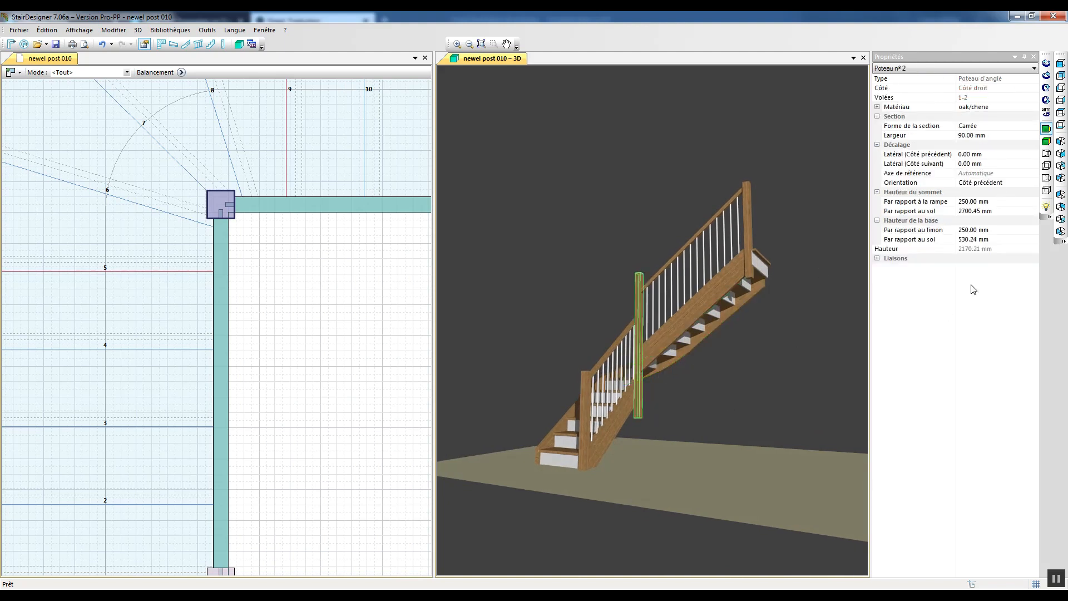
{"action": "left_click", "coordinate": [977, 240]}
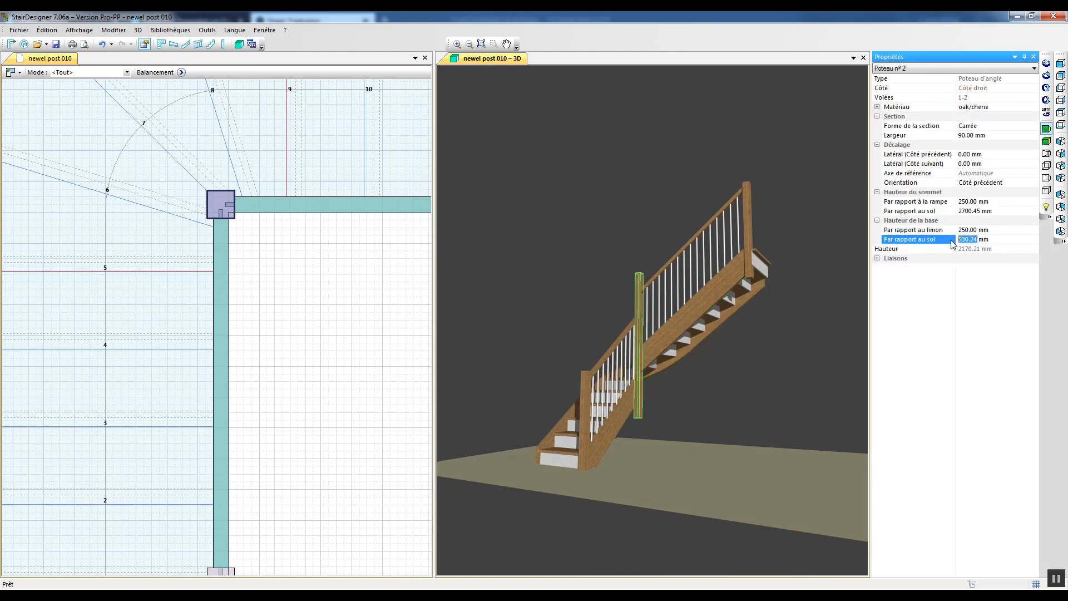
{"action": "type", "text": "0"}
{"action": "key", "text": "Return"}
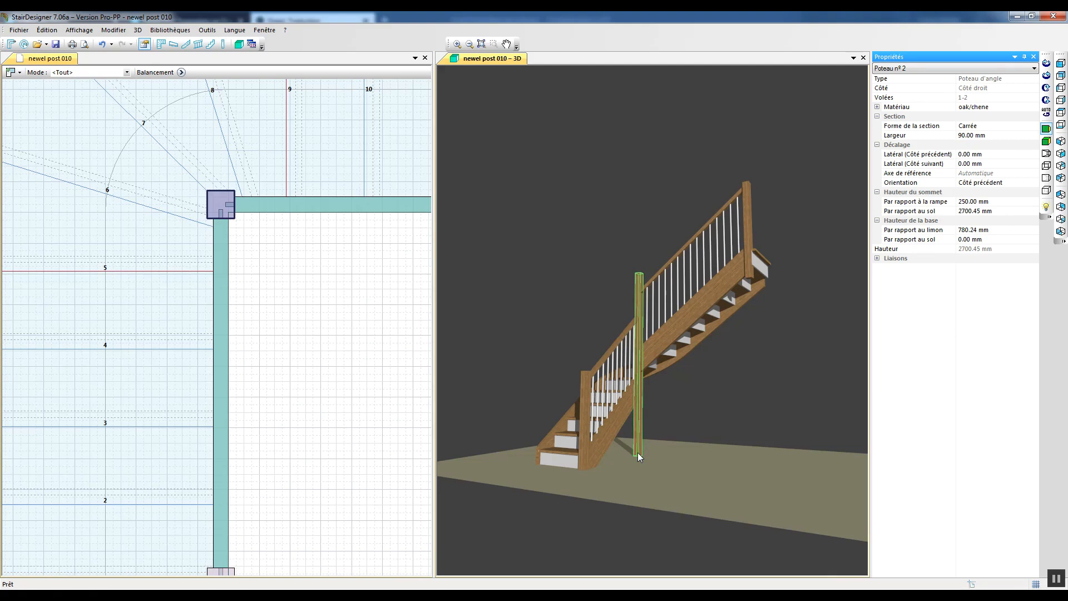
Step: Display the general newel post parameters for the whole staircase
{"action": "left_click", "coordinate": [797, 343]}
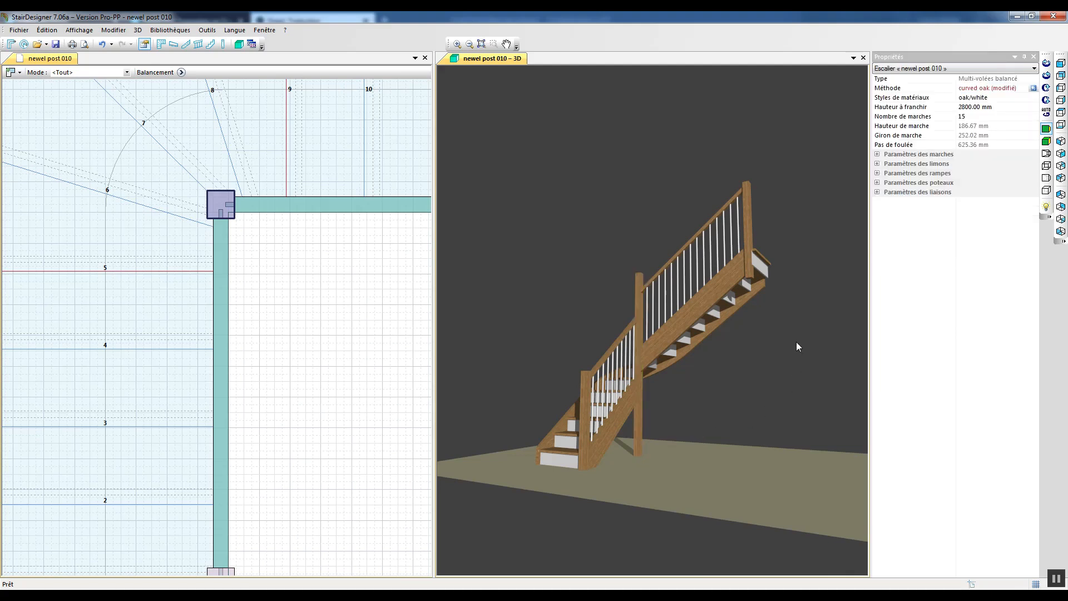
{"action": "left_click", "coordinate": [876, 182]}
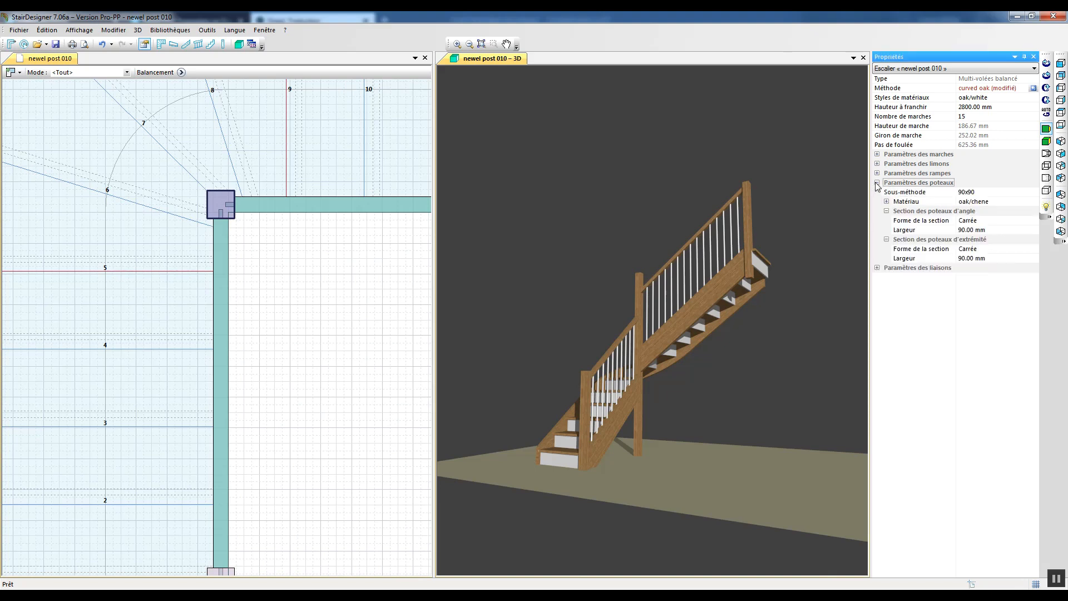